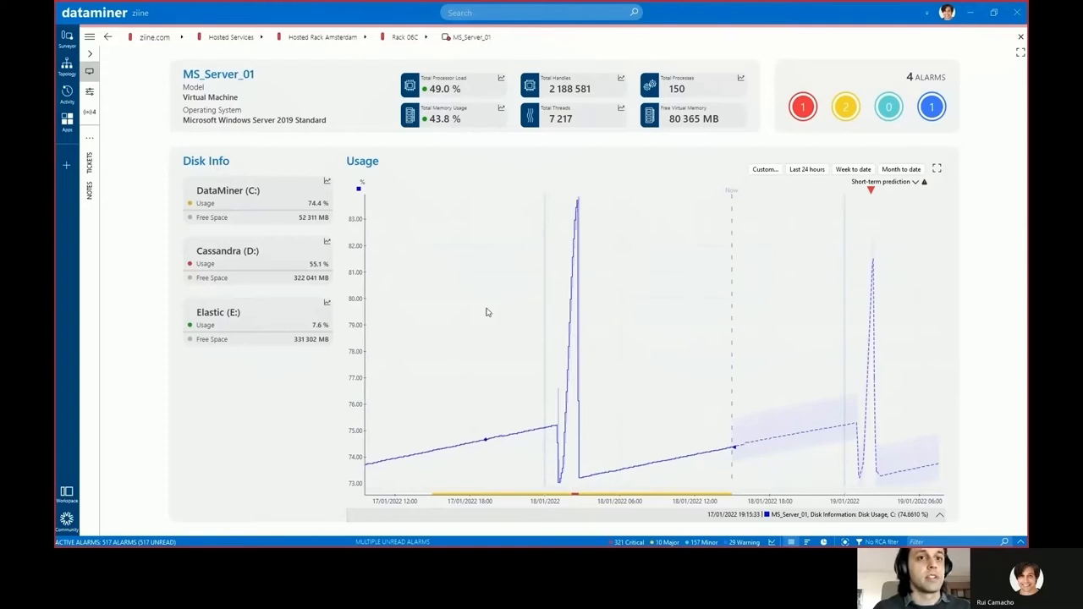
Open MS_Server_01 - copy in a second card beside MS_Server_01 via the Surveyor, then hide the Surveyor.
drag(485, 312, 504, 313)
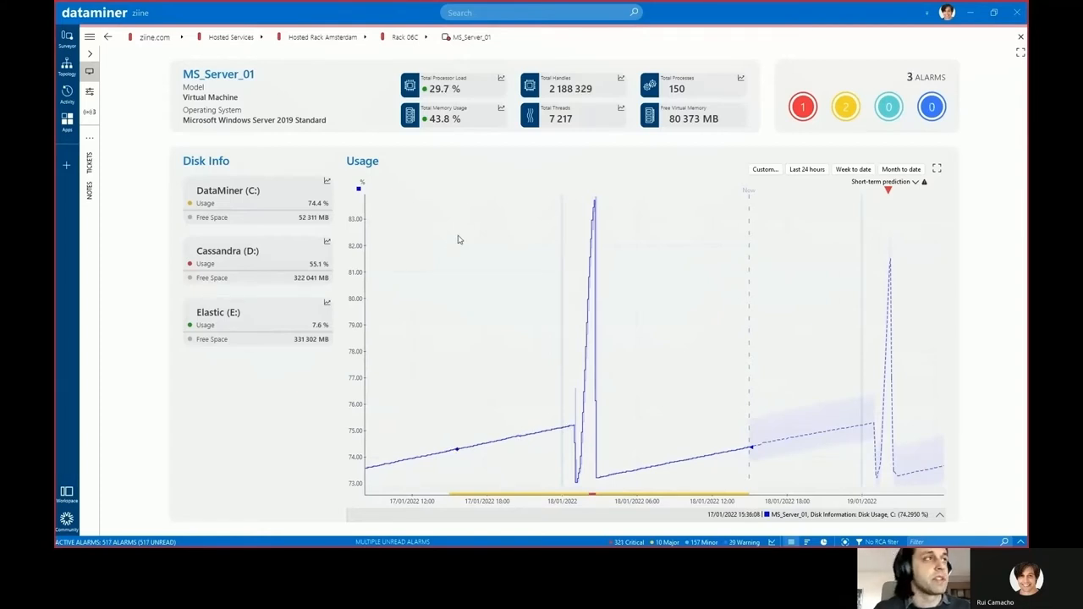
click(90, 53)
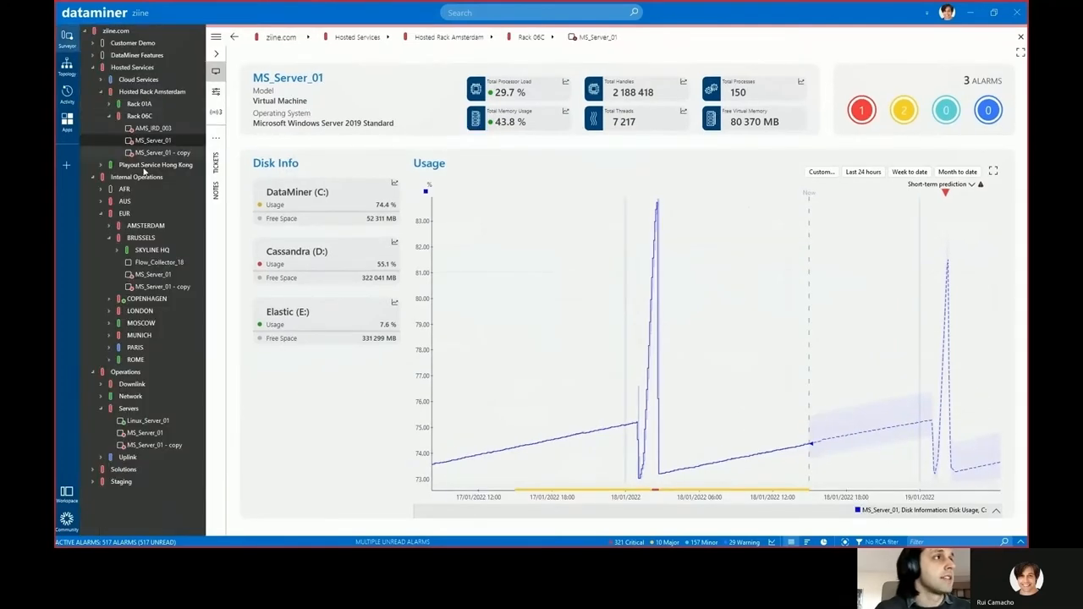
middle_click(147, 155)
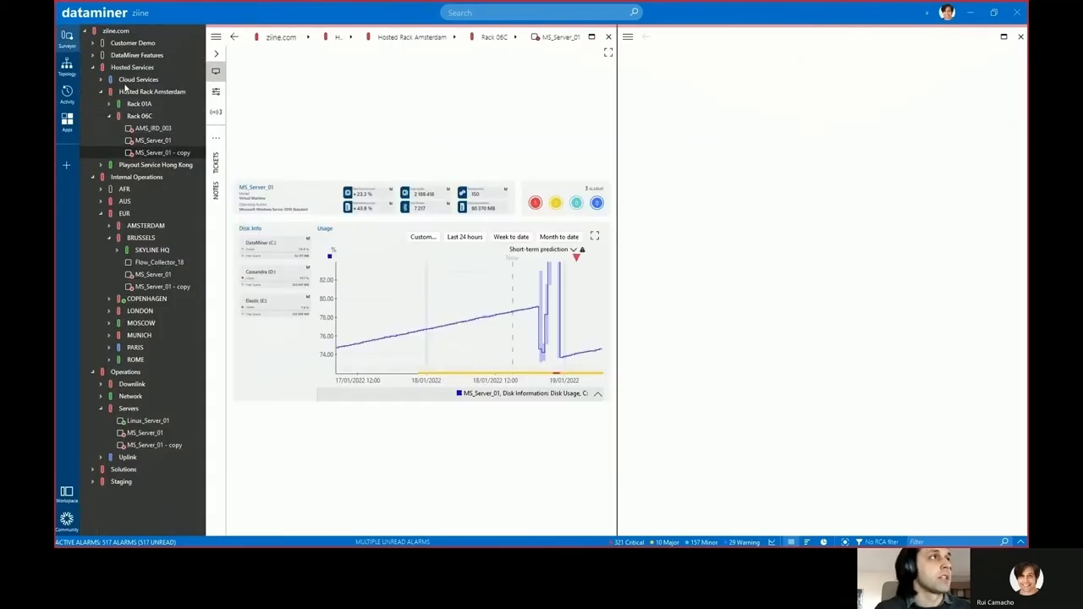
click(66, 40)
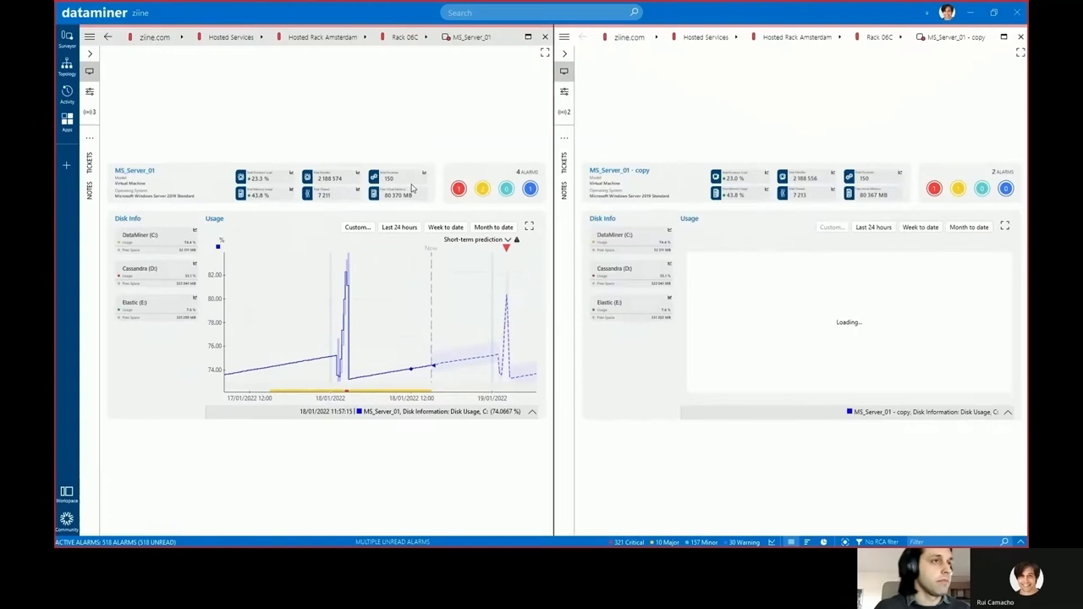
Set the Microsoft Platform protocol's active Visio file to General default.
right_click(399, 138)
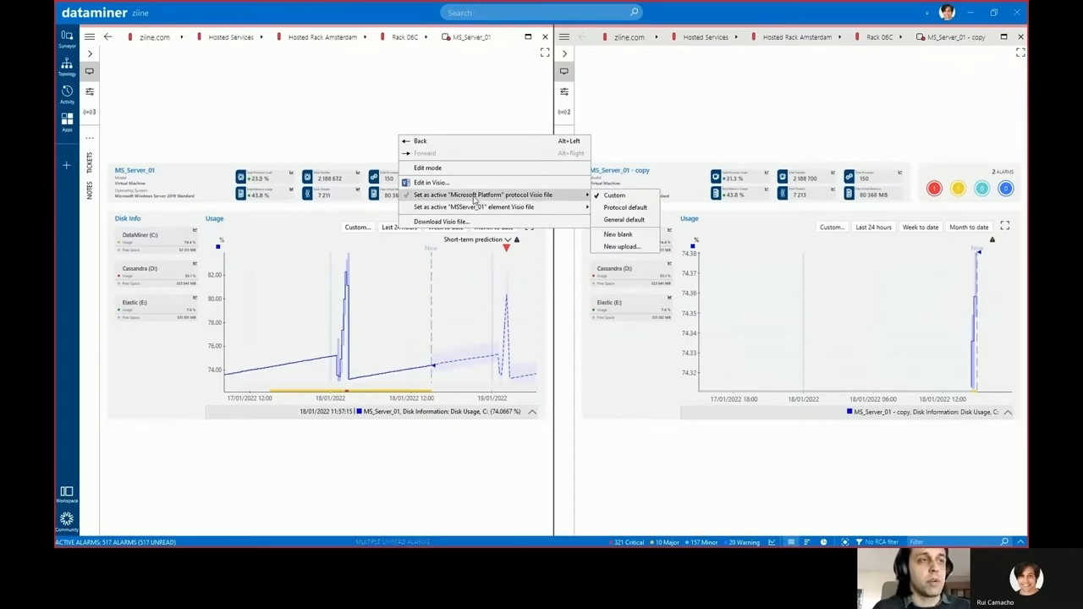
mouse_move(482, 195)
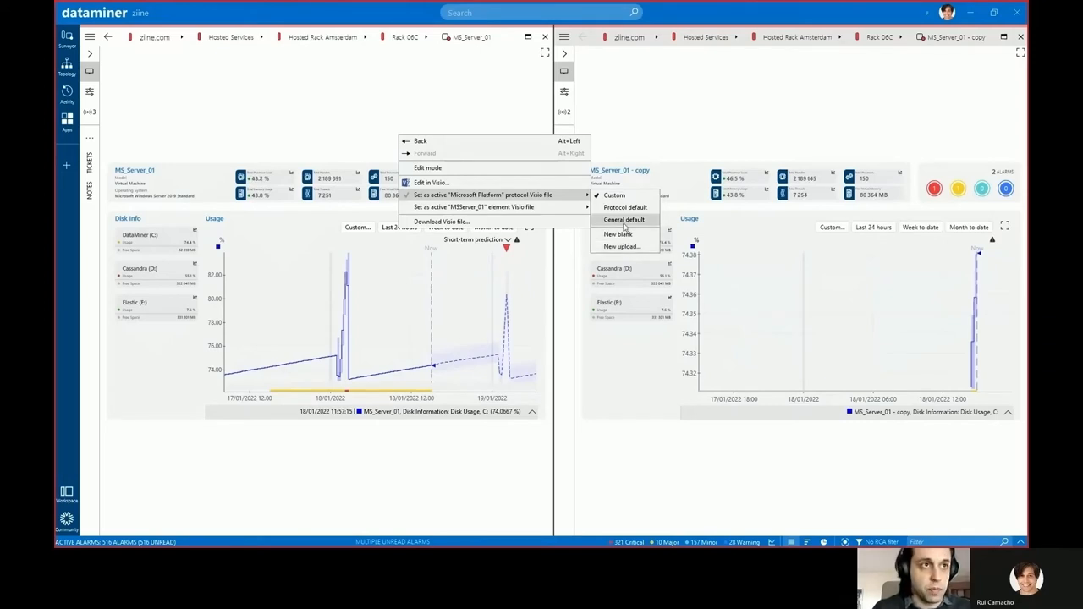
click(623, 220)
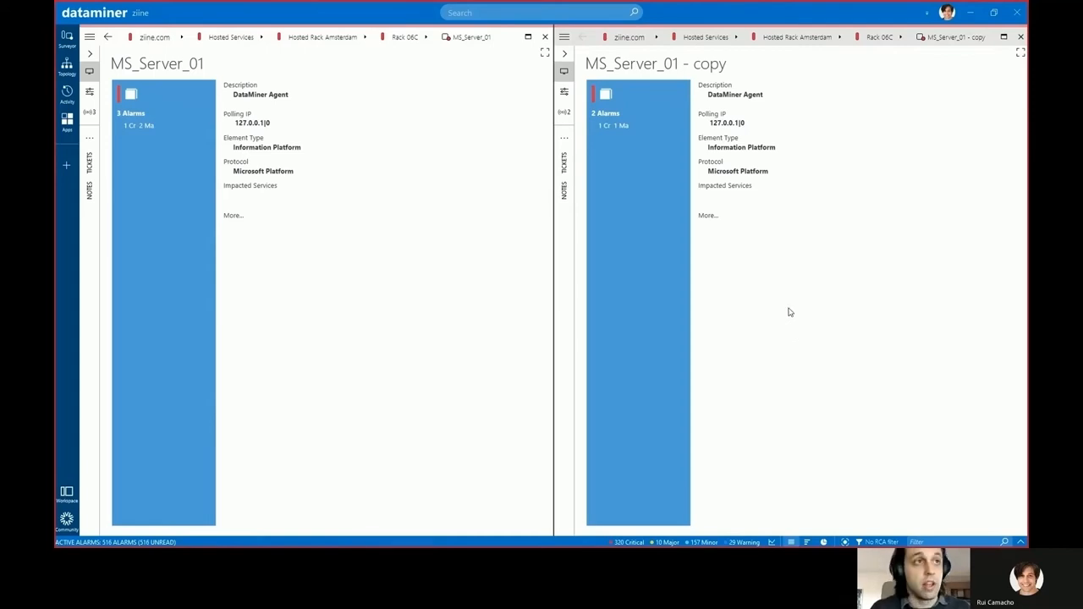
Browse MS_Server_01's existing element Visio files, dismiss that chooser and reopen the overview options.
right_click(416, 170)
mouse_move(489, 216)
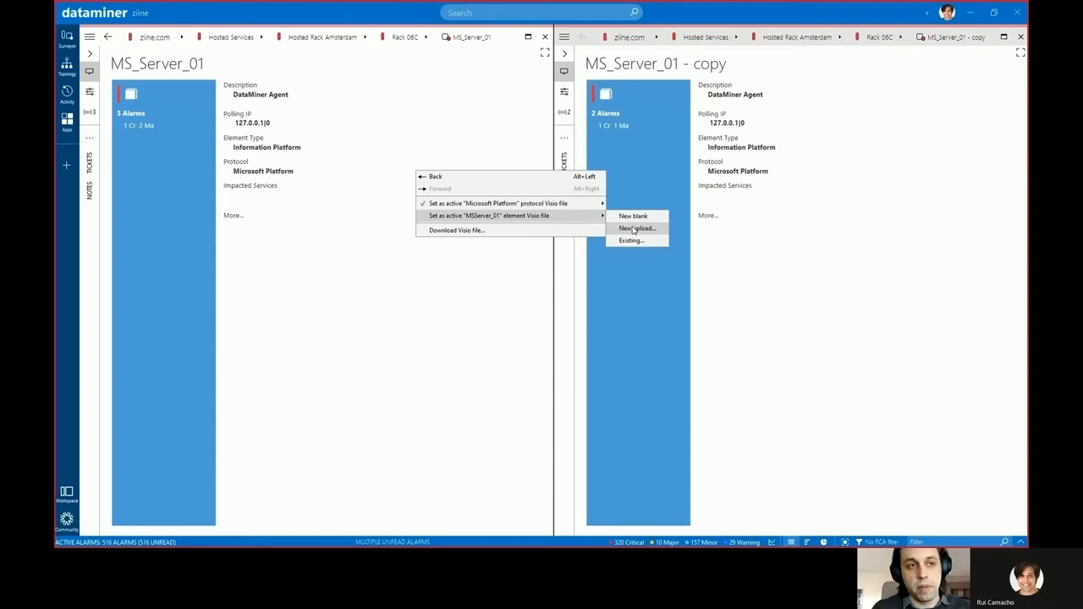
click(631, 240)
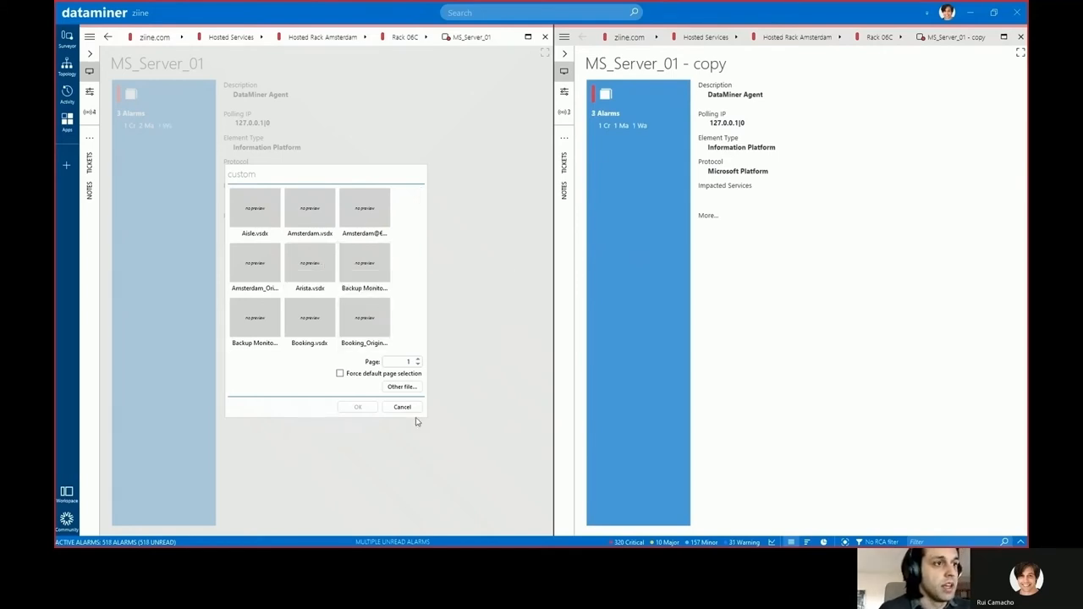
click(402, 407)
right_click(404, 217)
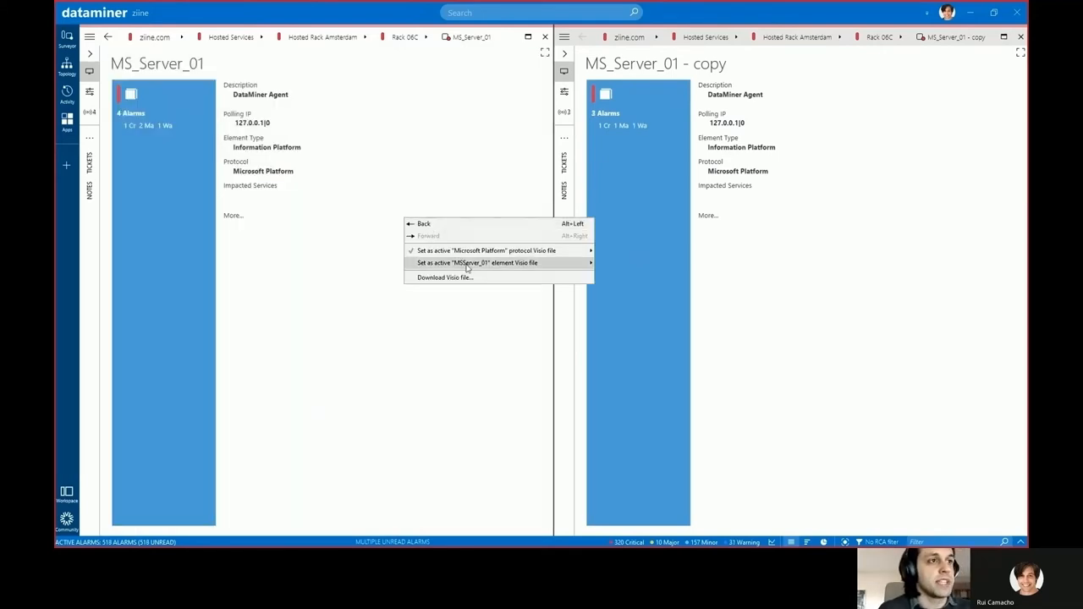
Upload a new Visio file from the pasted demo folder as MS_Server_01's element-specific overview.
mouse_move(477, 262)
click(626, 277)
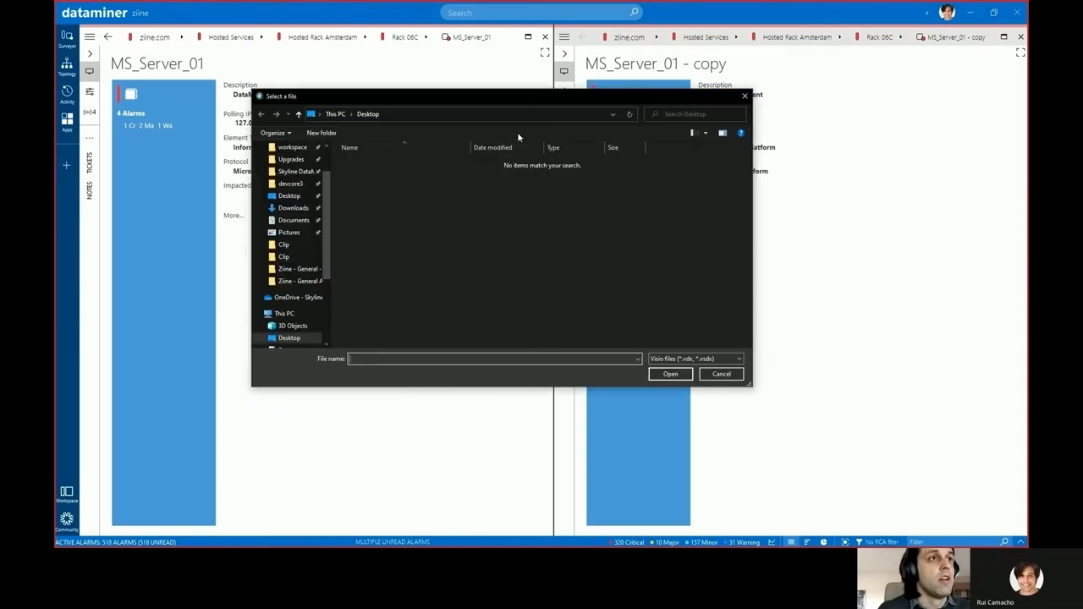
click(502, 114)
text(C:\Users\Rui\OneDrive - Skyline Communications NV\Content Marketing WiP\01. TOPICS\General Topics\Studio Lab Demos\Ziine - General Add Visio to an Element)
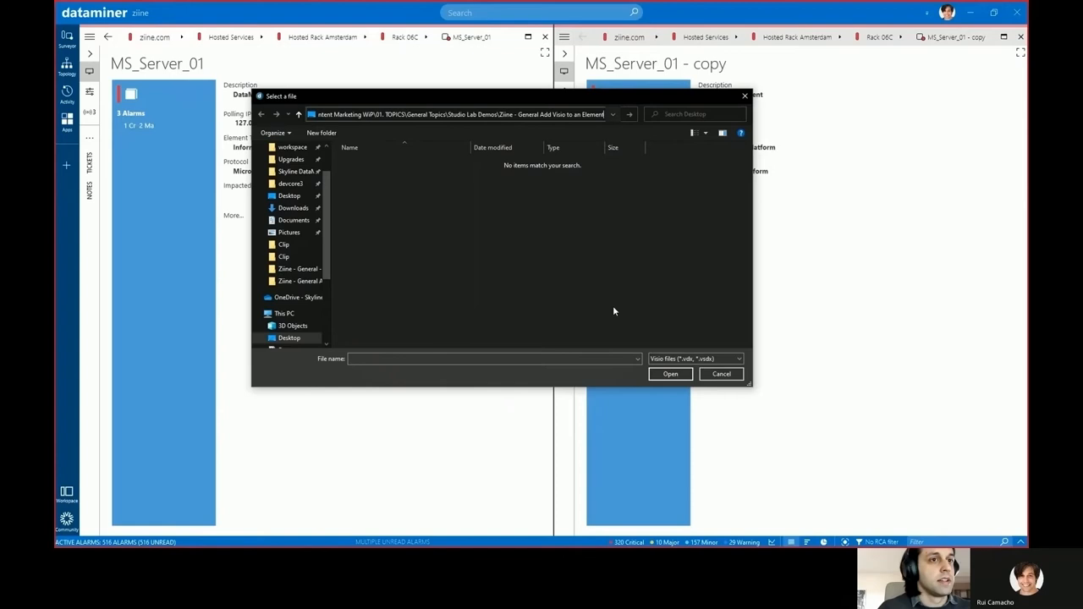
key(Return)
double_click(418, 175)
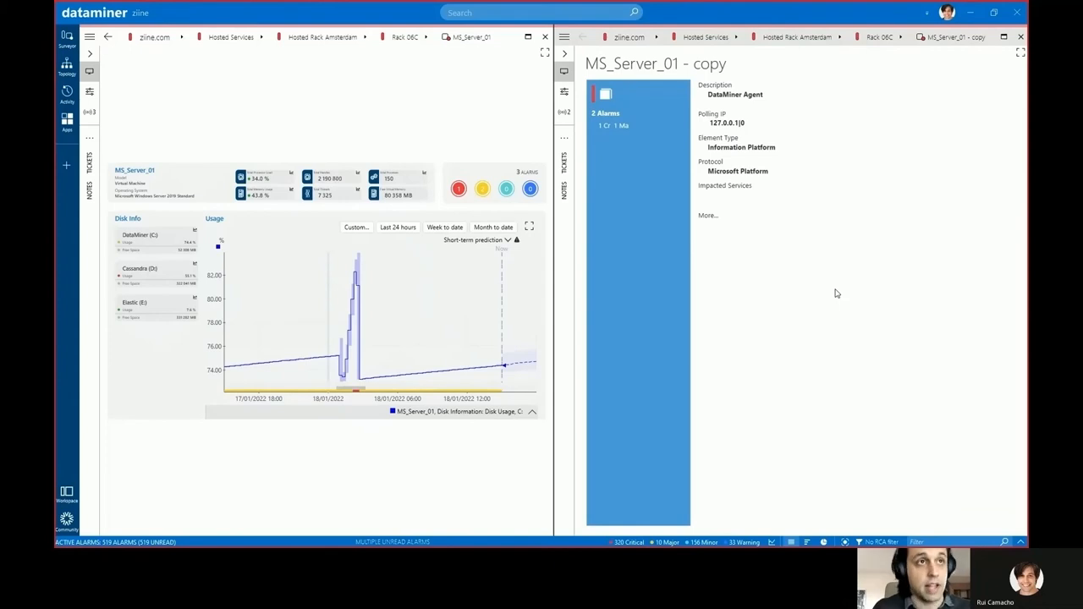
Close the MS_Server_01 - copy card, leaving MS_Server_01's disk usage overview.
click(1021, 37)
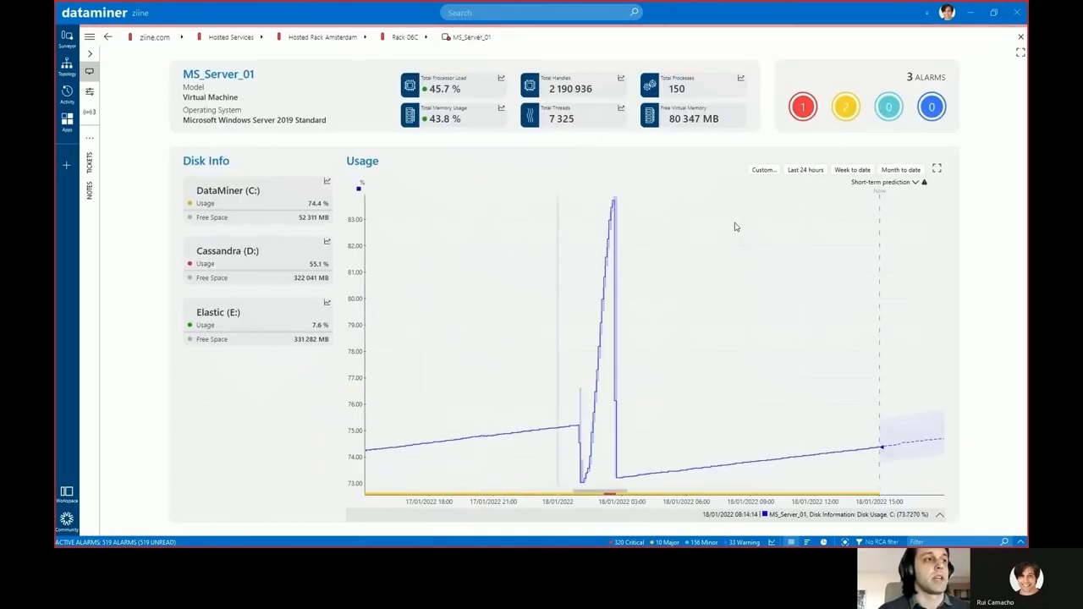